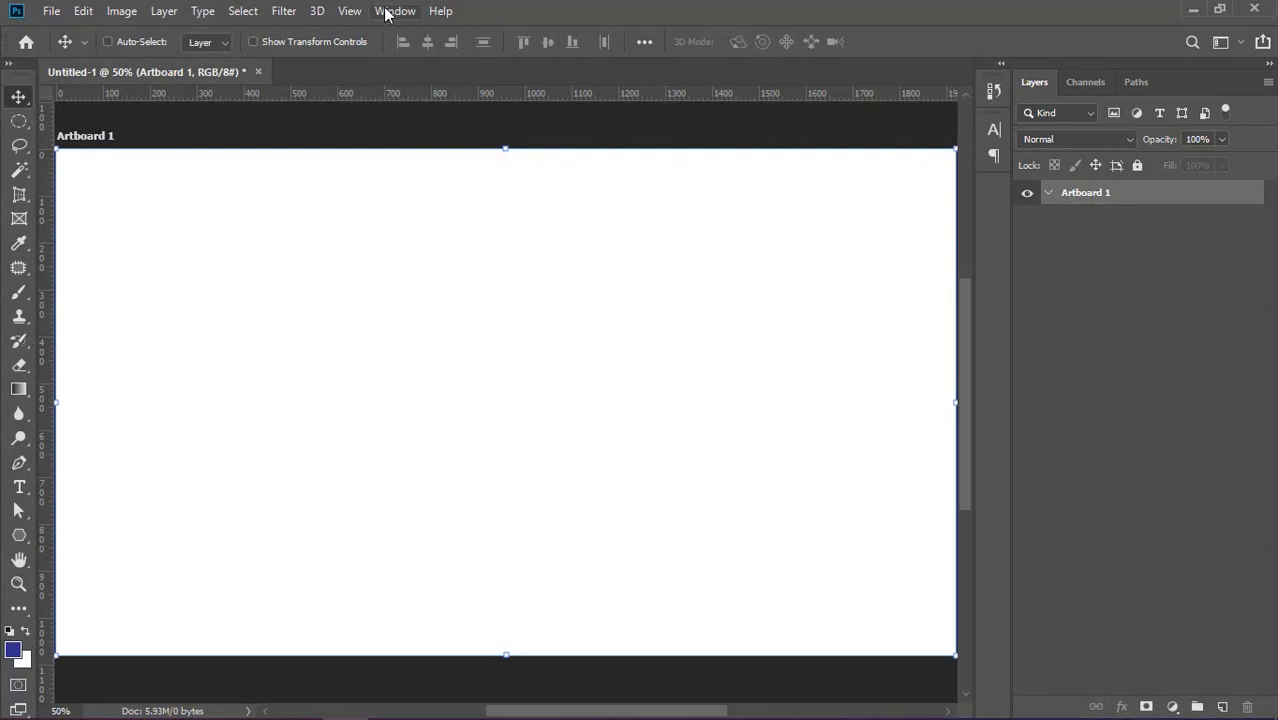
click(387, 13)
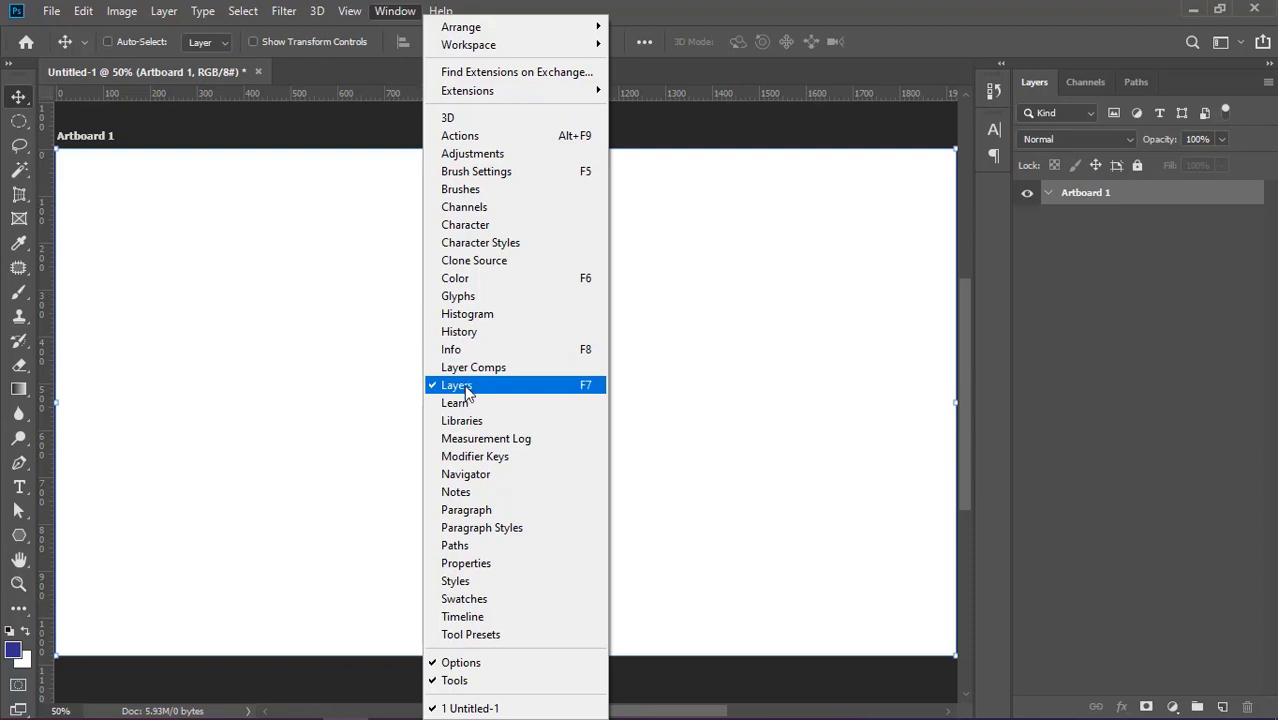
click(365, 380)
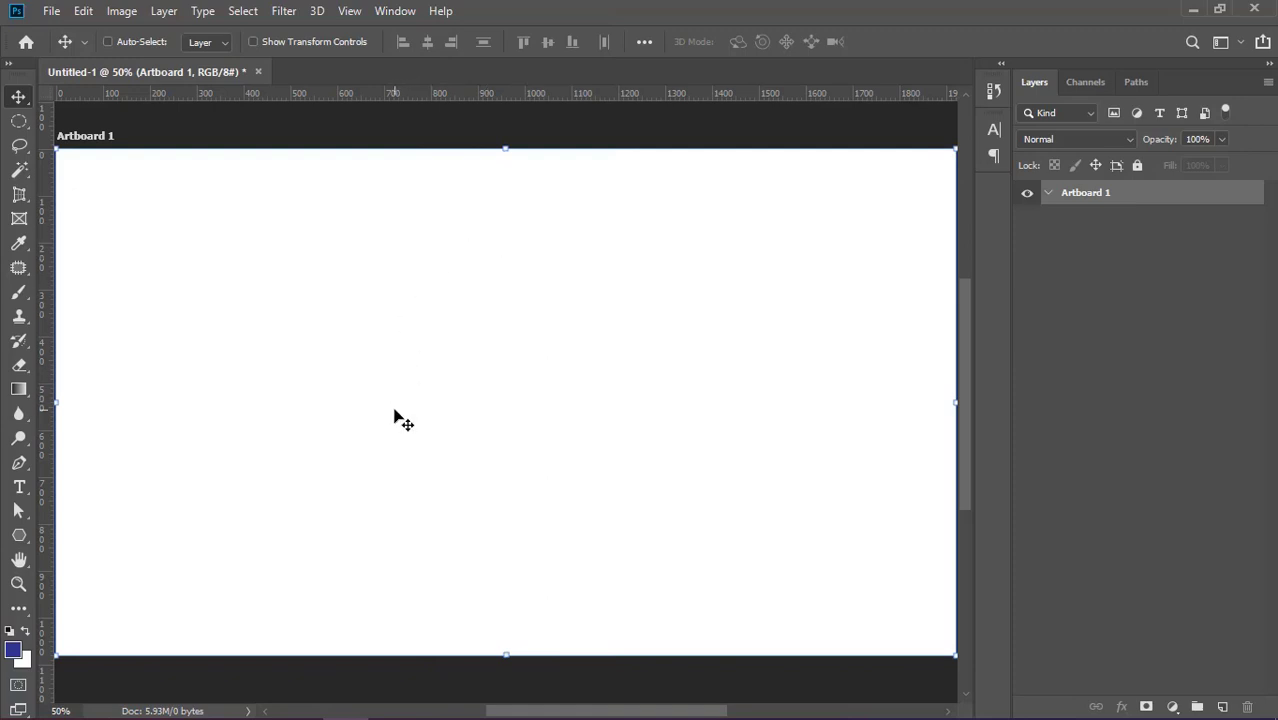
Draw a solid blue six-sided polygon about 514 by 579 px near the middle of the artboard and deselect it.
click(18, 539)
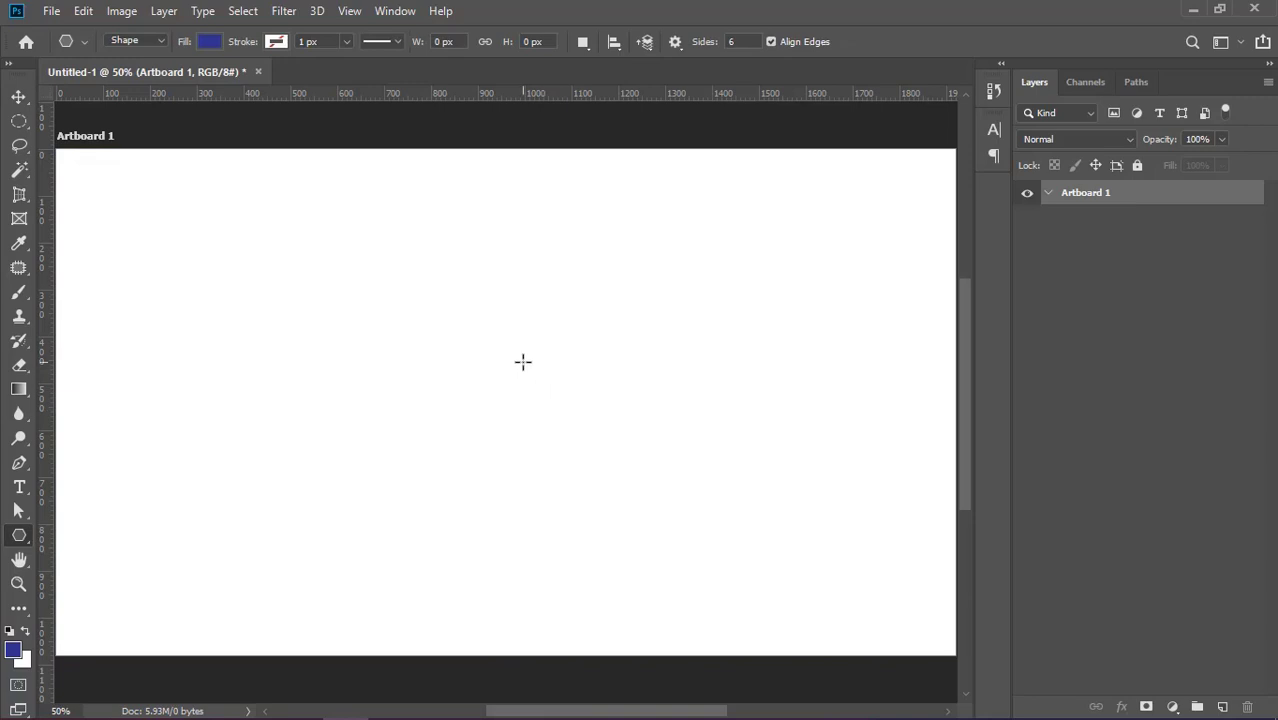
drag(522, 360, 630, 436)
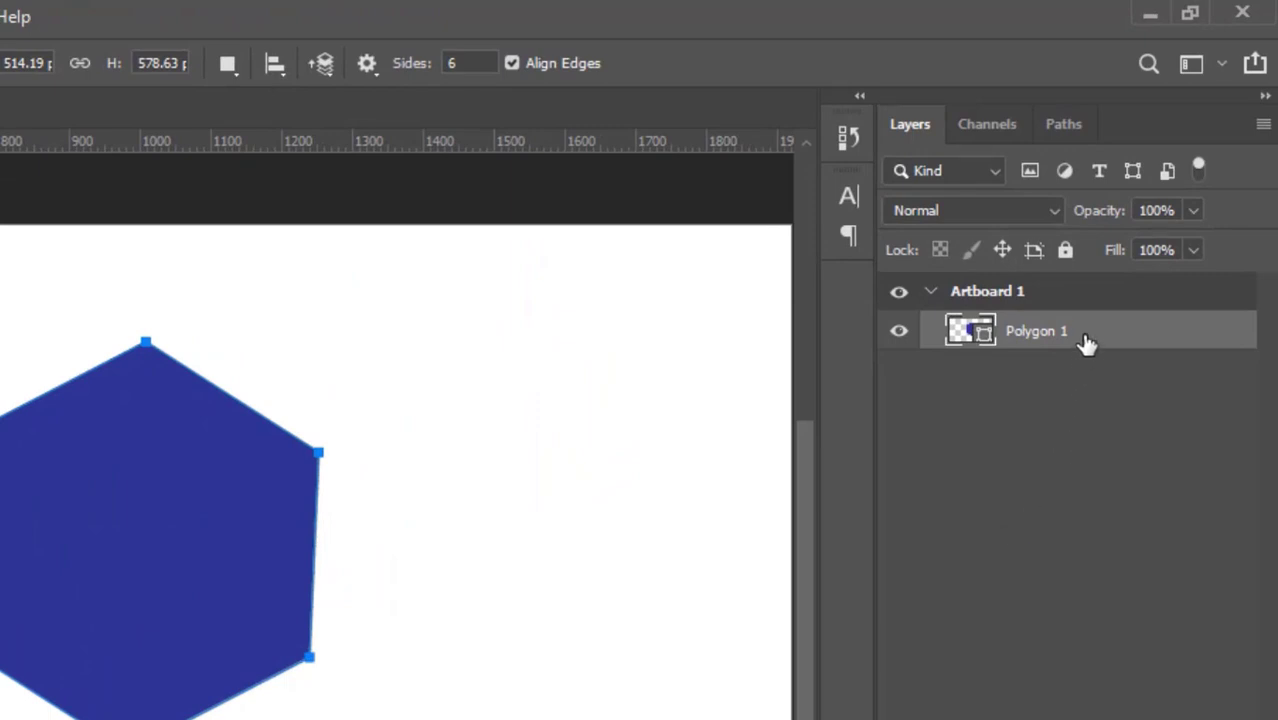
click(1192, 210)
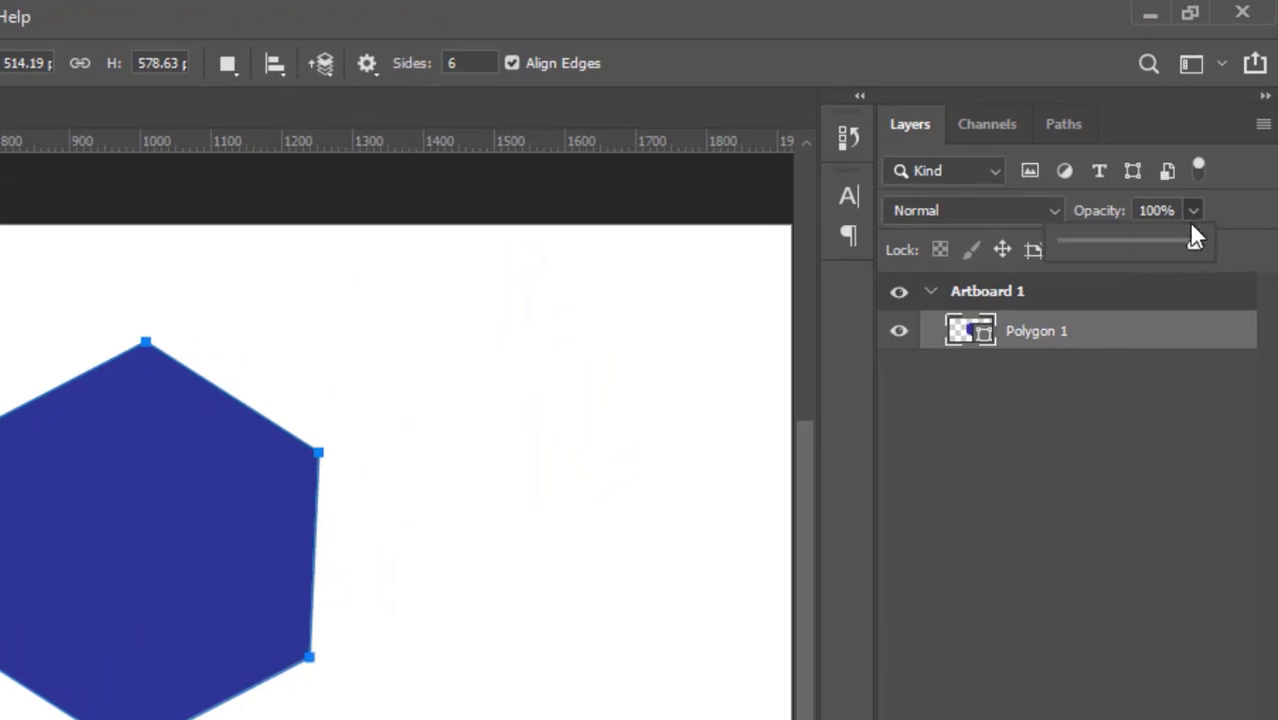
mouse_move(1193, 243)
mouse_down()
mouse_move(1076, 255)
mouse_move(1212, 248)
mouse_up()
click(1147, 420)
click(1146, 428)
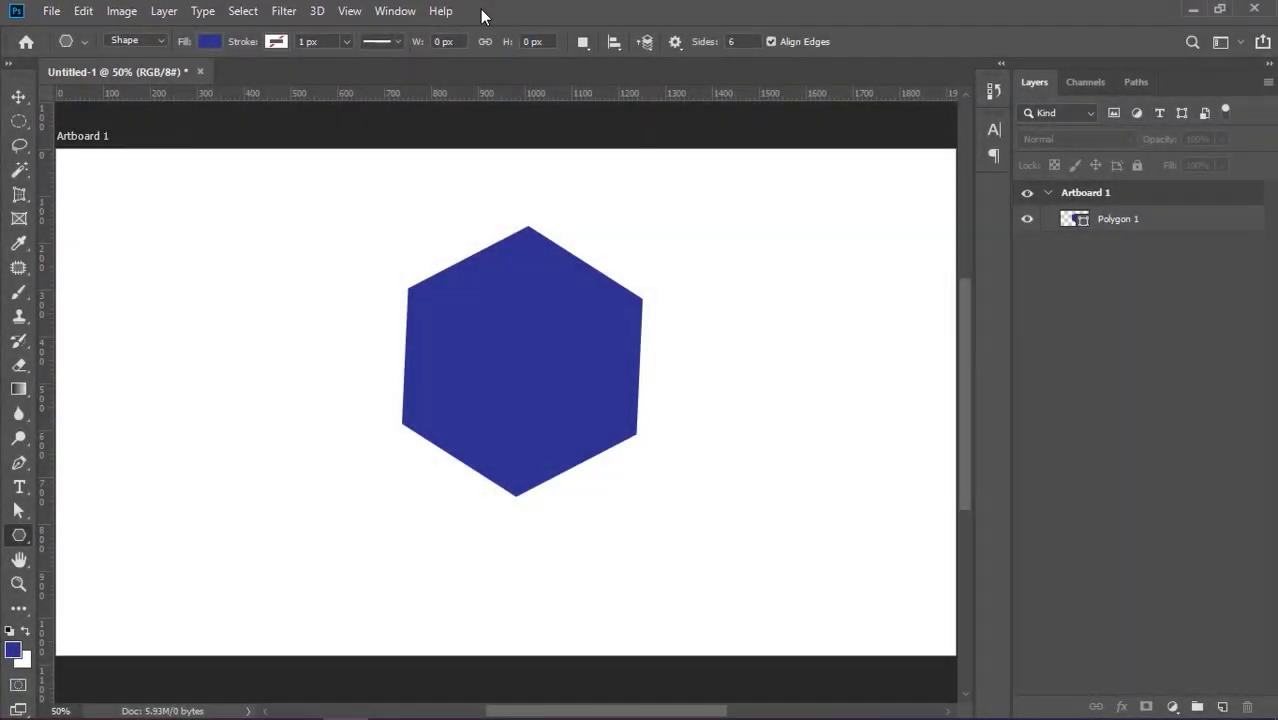
Examine the options of the Move, Elliptical Marquee, Lasso, Magic Wand, Perspective Crop, Frame and Eyedropper tools, finishing with the Move tool active.
click(404, 18)
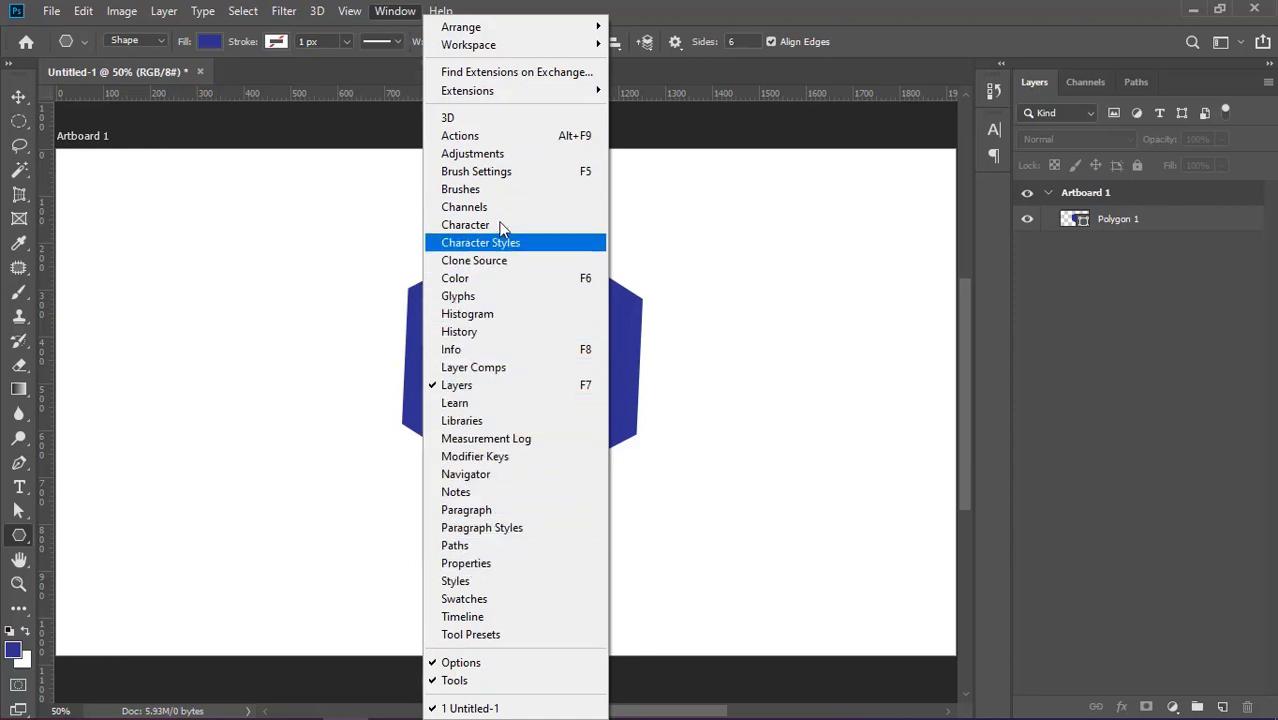
click(500, 8)
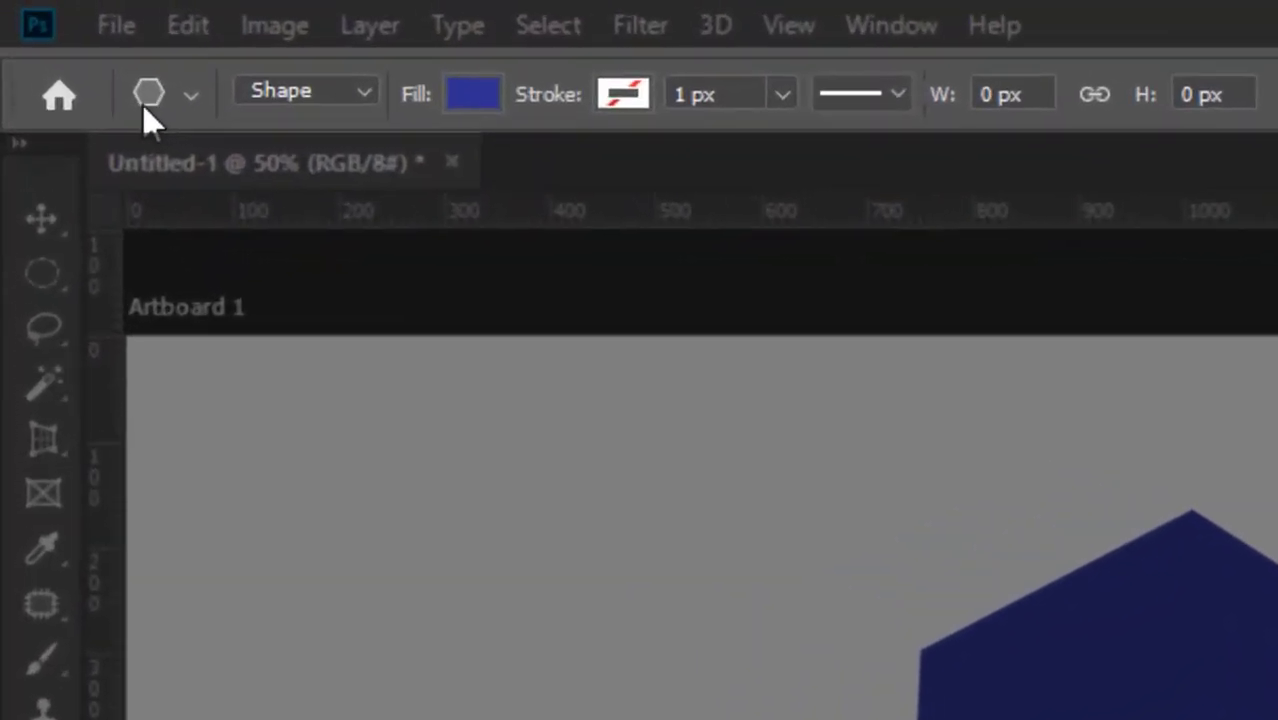
click(43, 220)
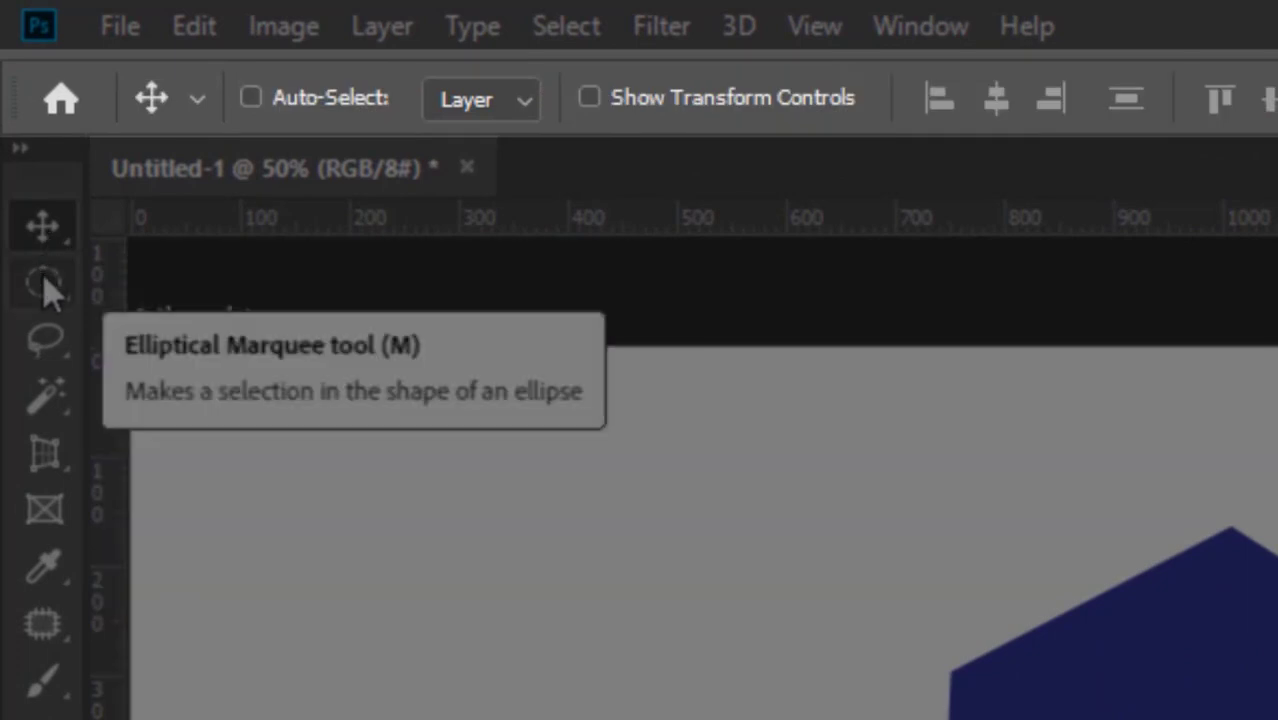
click(45, 288)
click(43, 340)
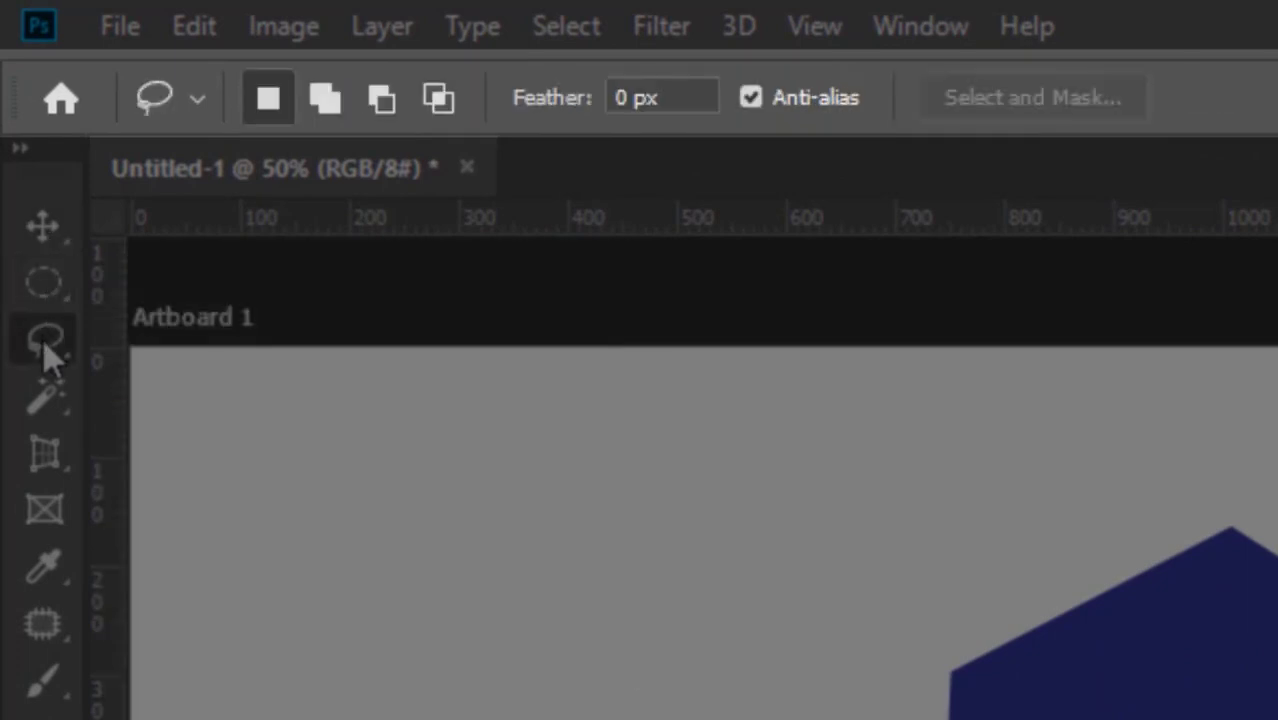
click(45, 400)
click(43, 453)
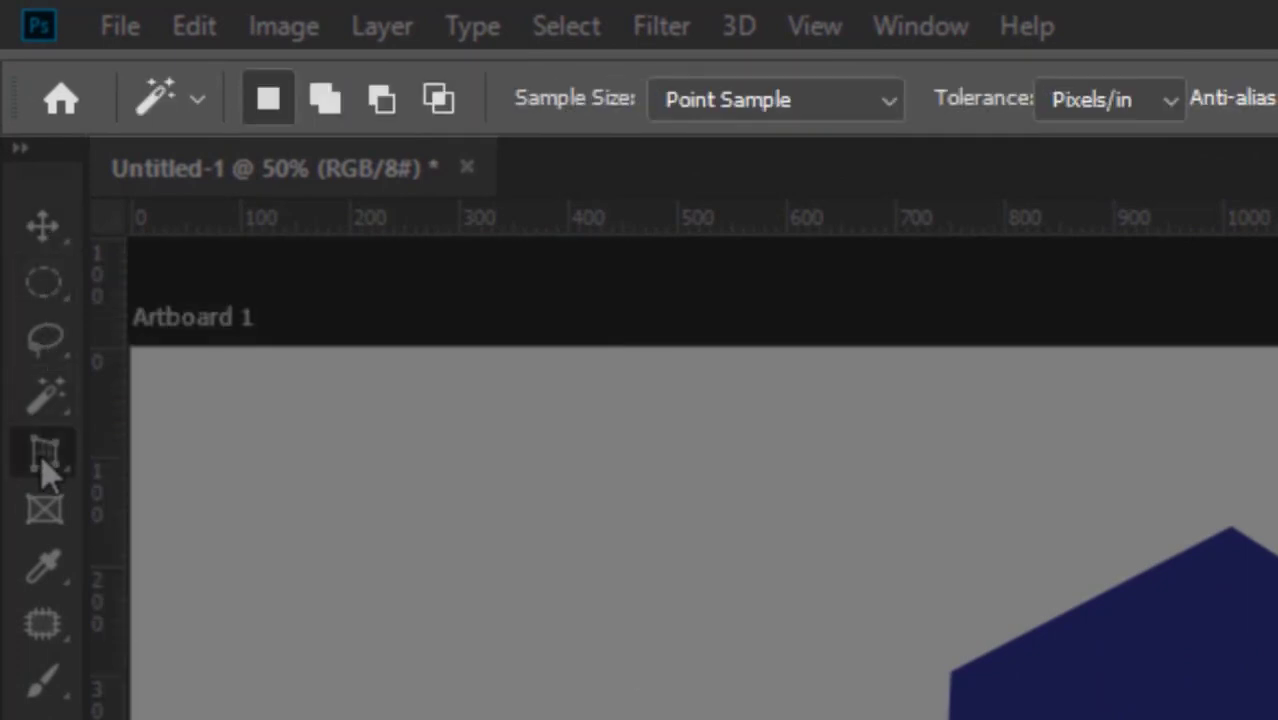
click(35, 505)
click(43, 560)
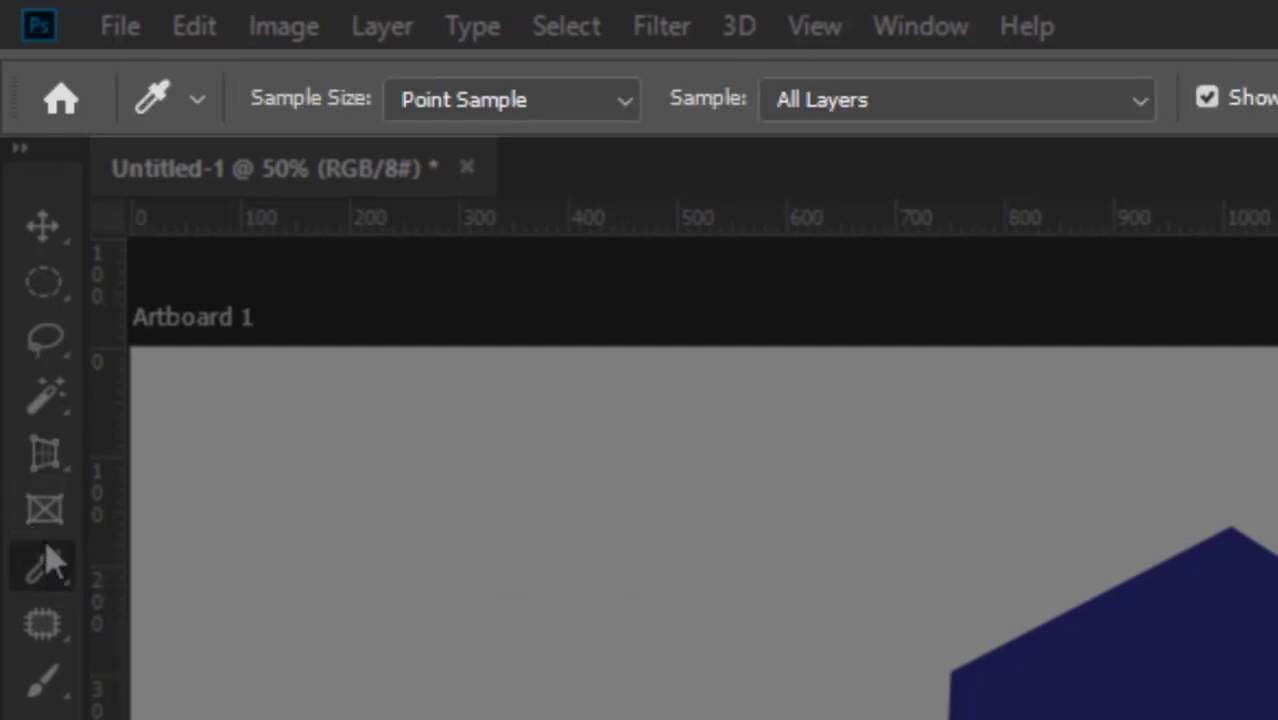
click(45, 228)
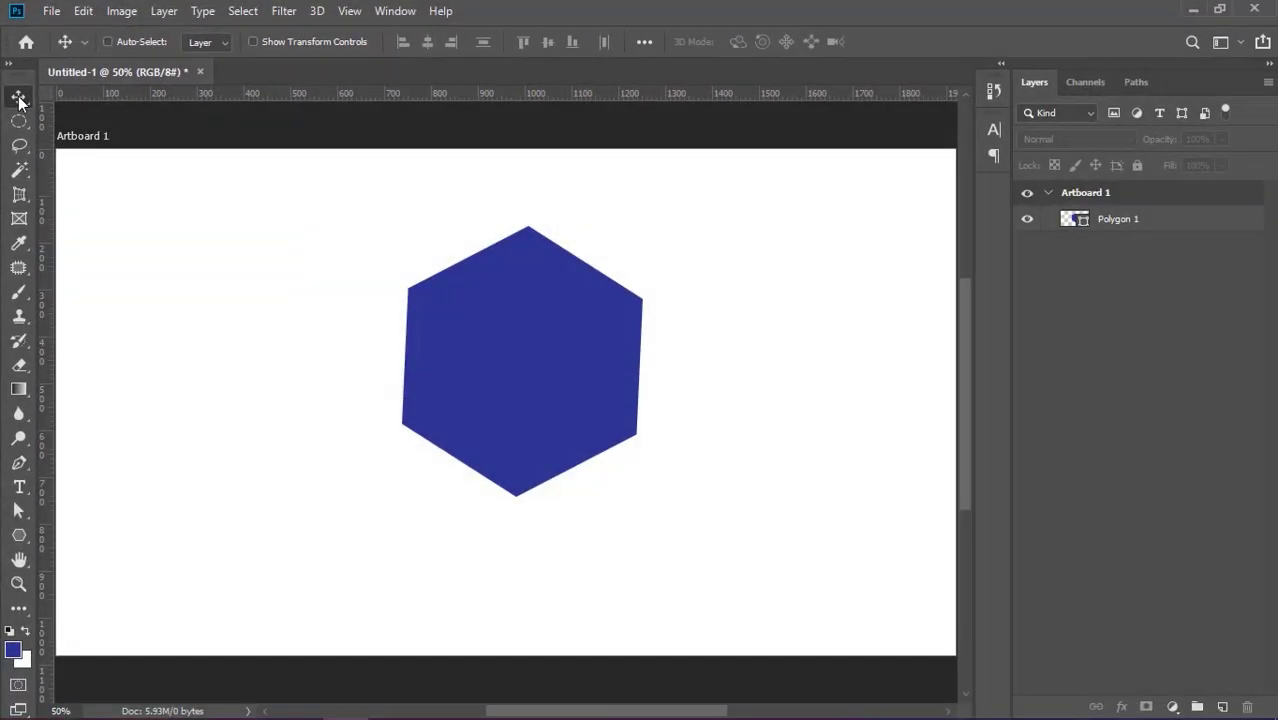
Quit Photoshop without saving the Untitled-1 document, restart it from the desktop and browse the recent files on the home screen.
click(1265, 10)
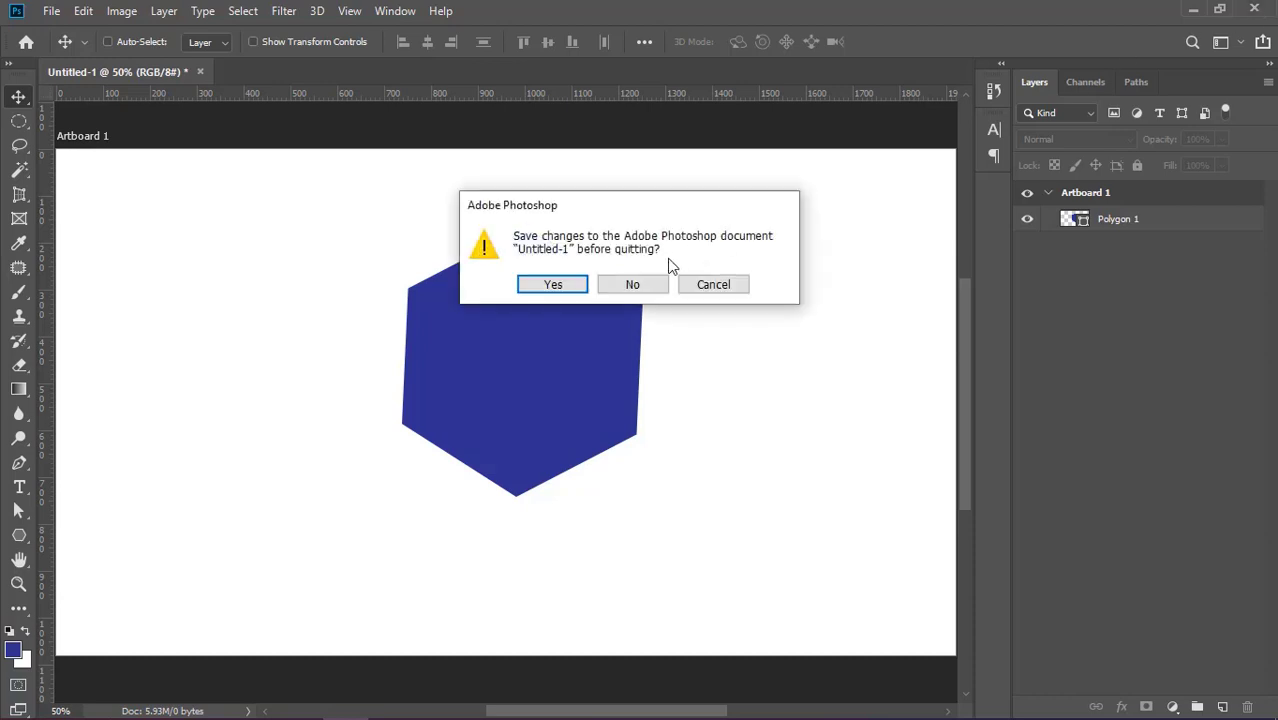
click(624, 285)
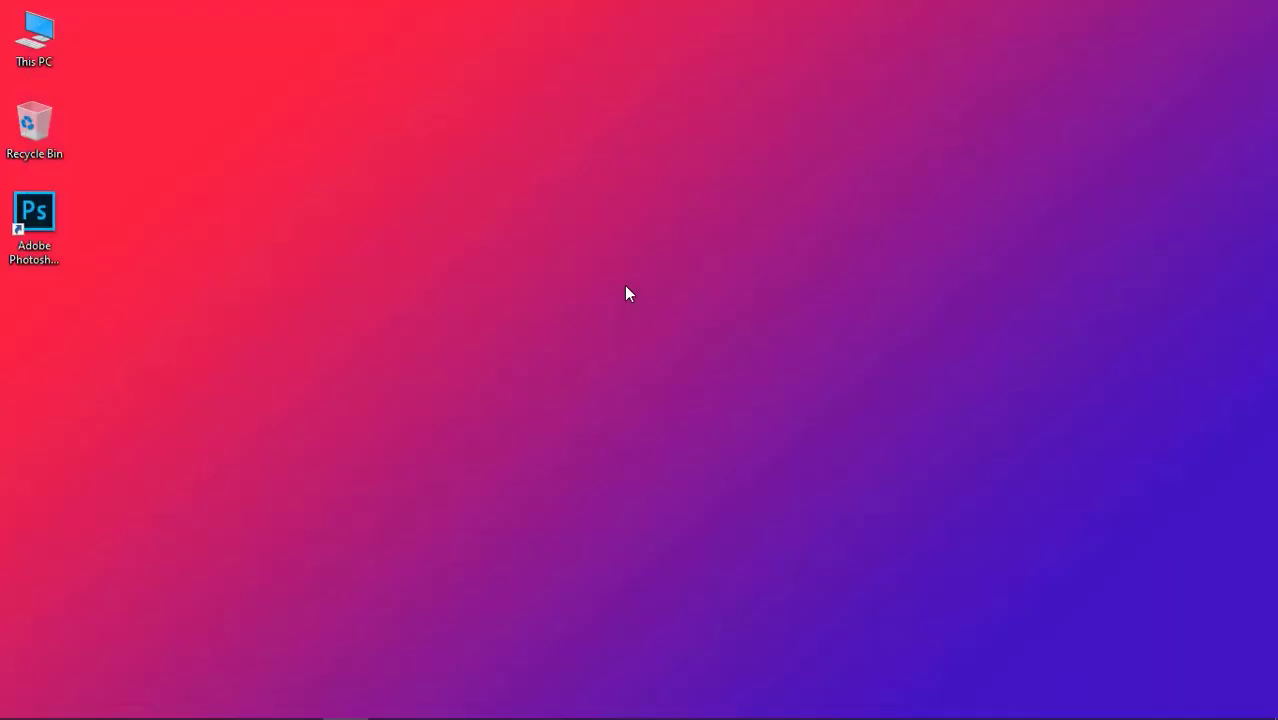
double_click(40, 215)
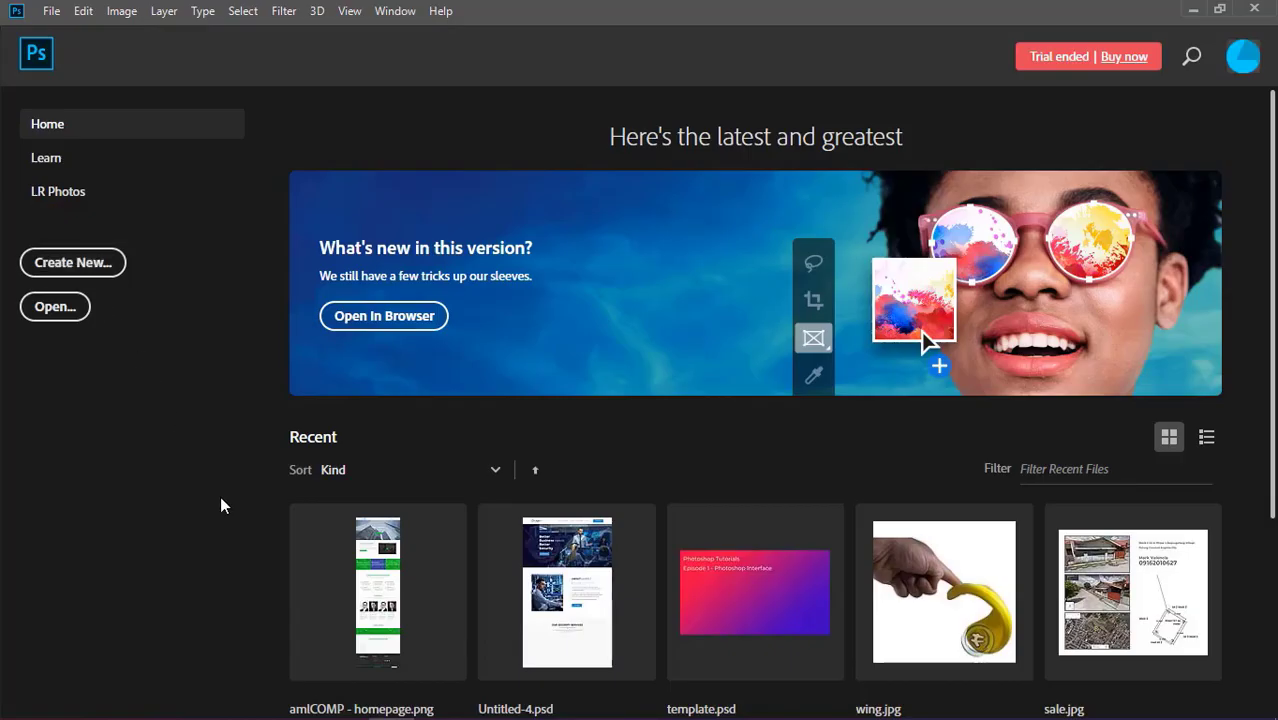
scroll(320, 546, down, 1)
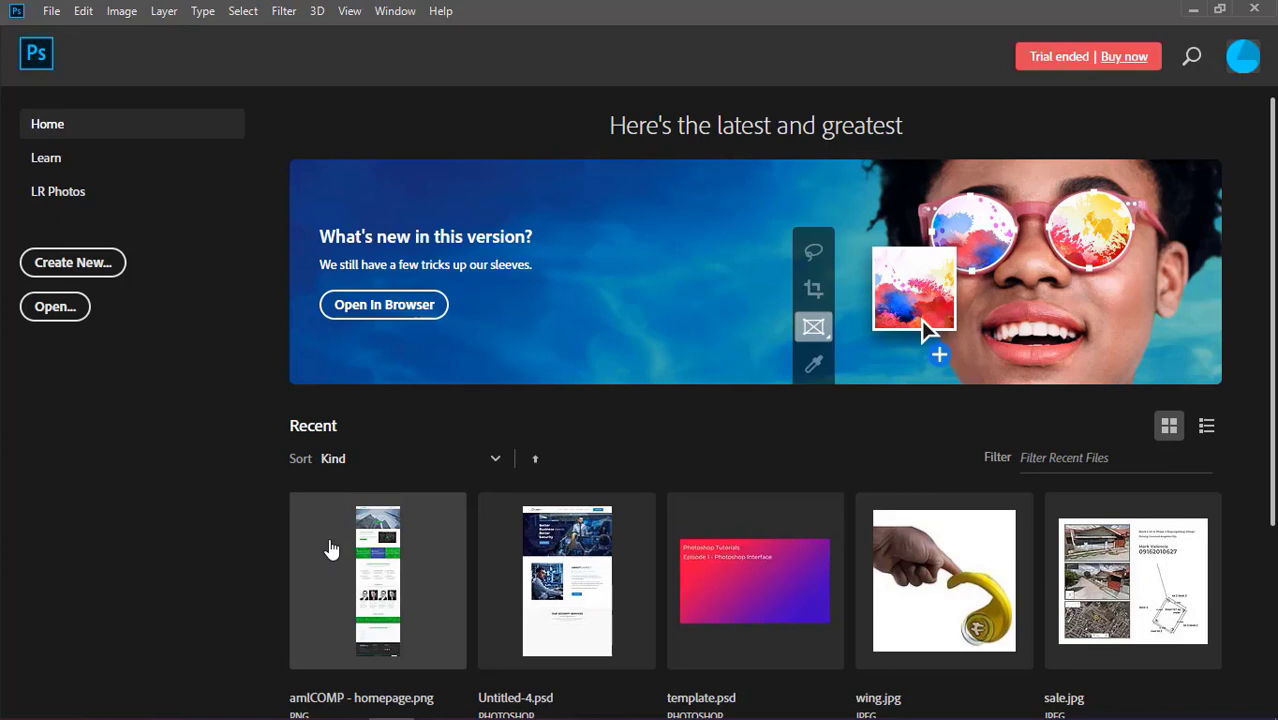
scroll(331, 548, down, 3)
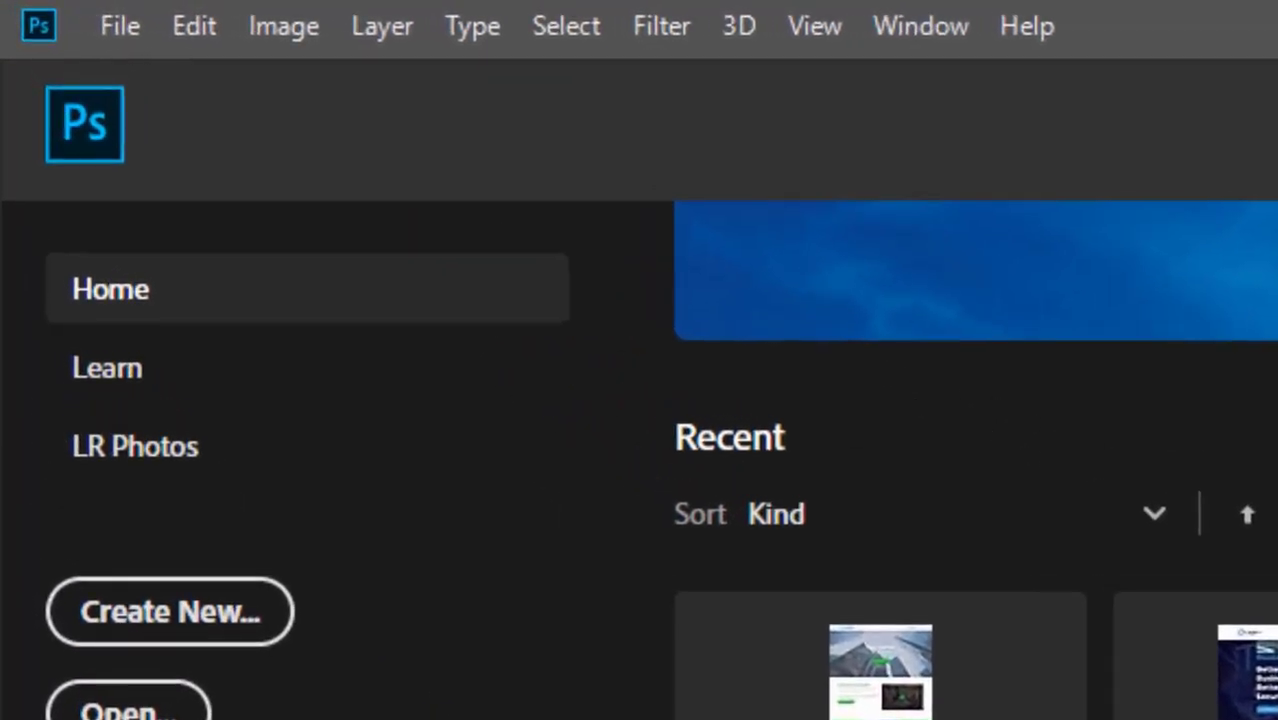
click(112, 22)
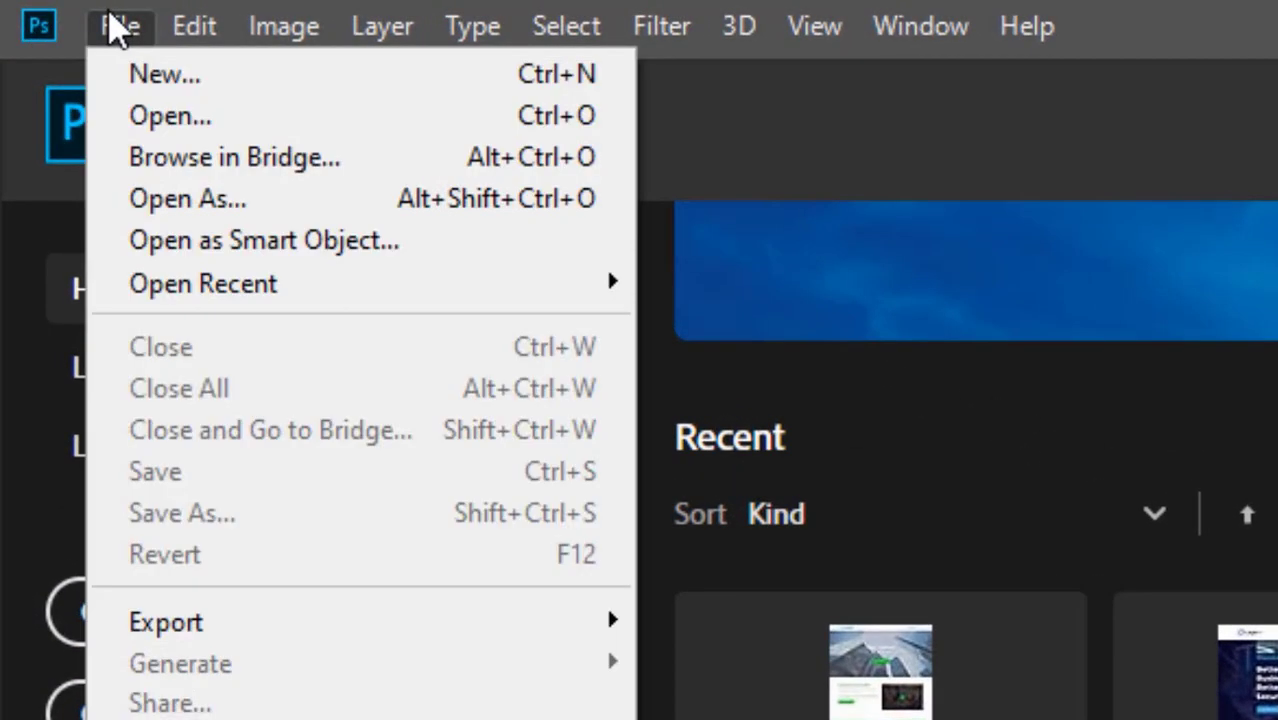
click(128, 72)
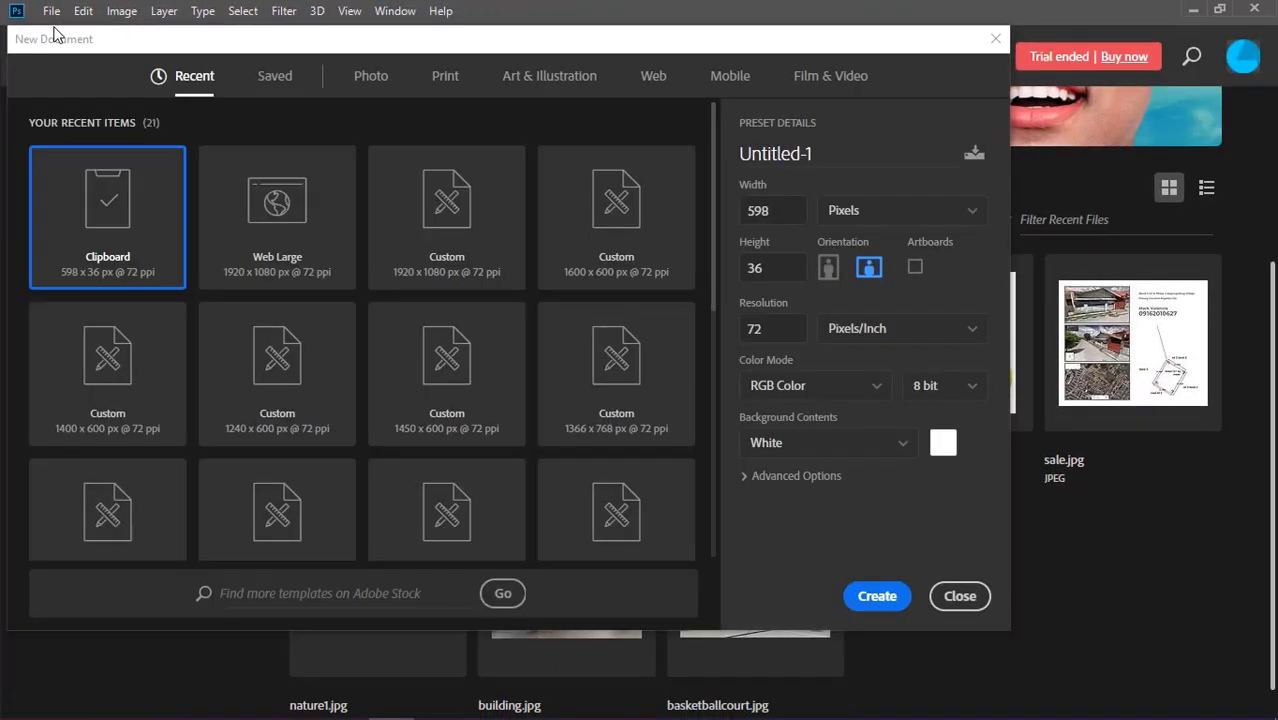
click(946, 597)
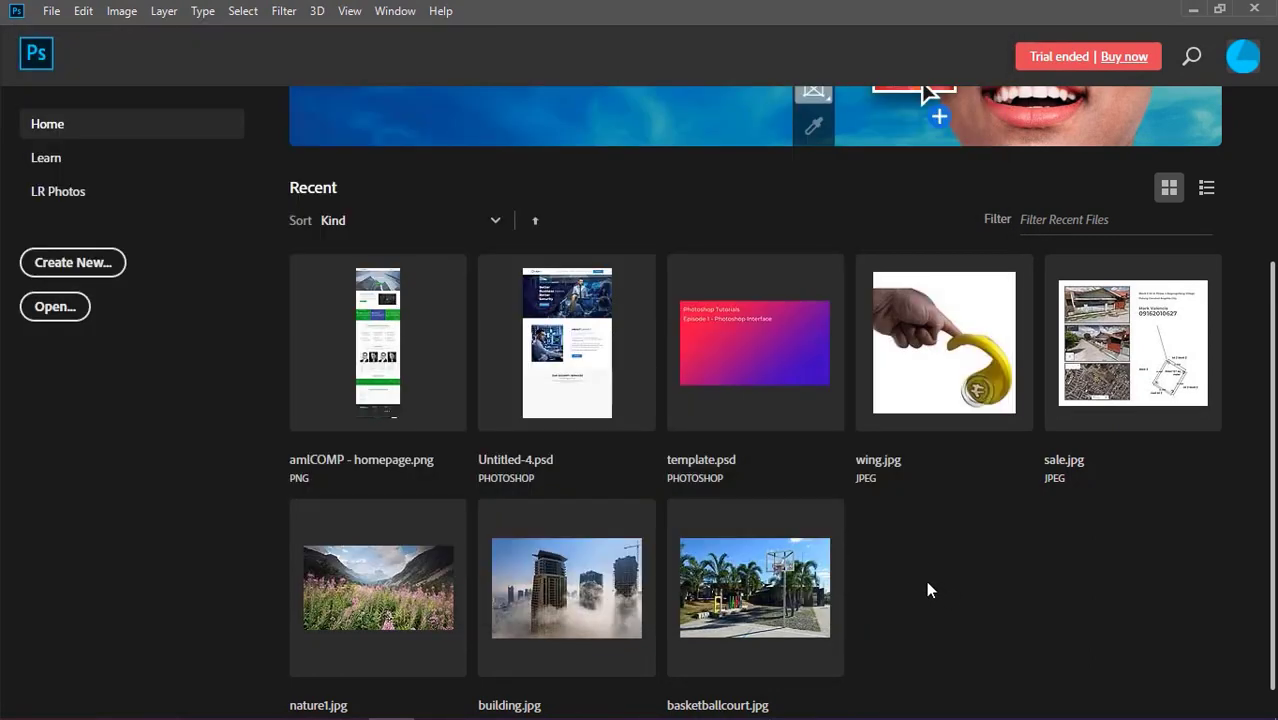
click(103, 268)
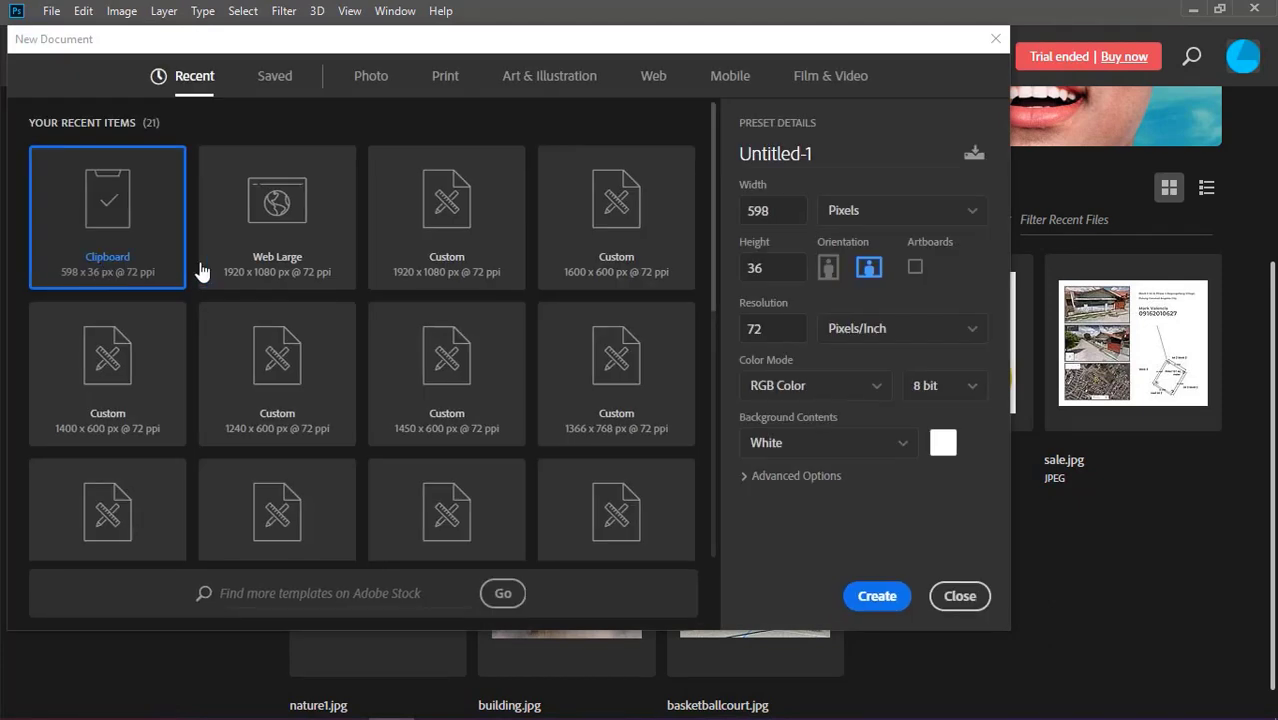
click(960, 596)
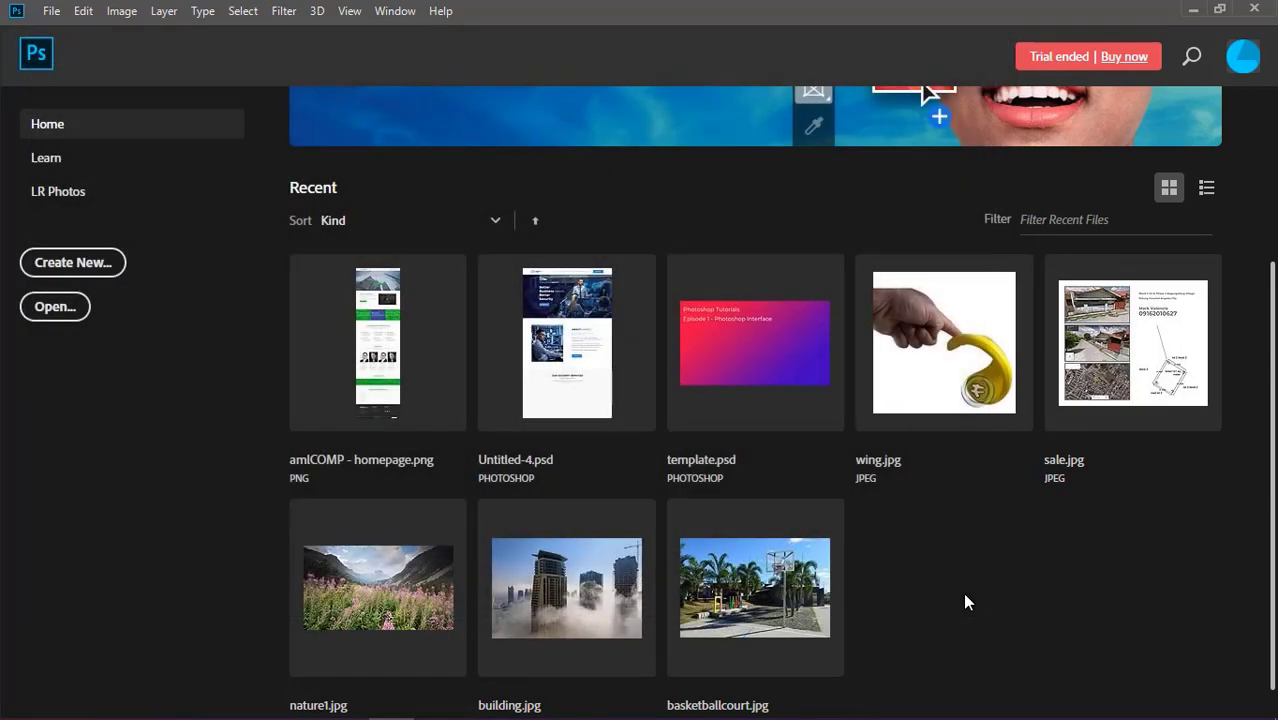
Set up a new document named project from the Web Most Common preset, in portrait orientation at 768 by 1366 px with artboards off.
key(ctrl+n)
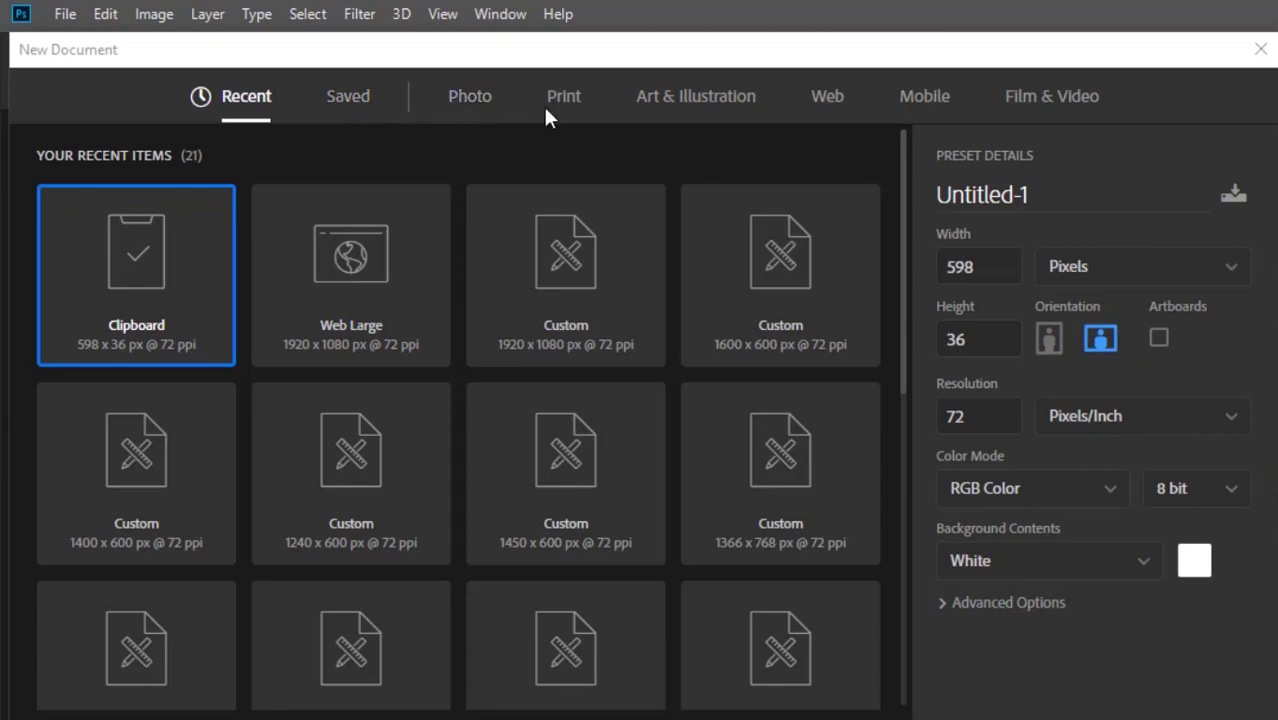
click(826, 100)
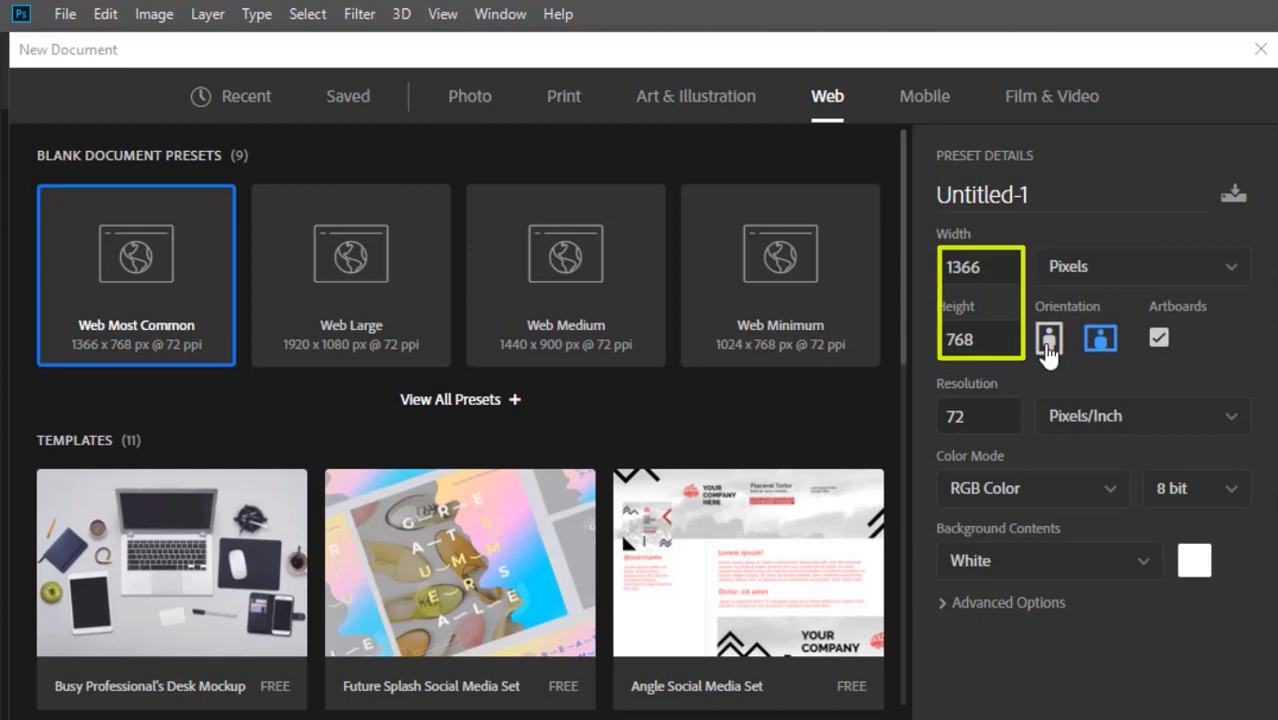
click(1048, 340)
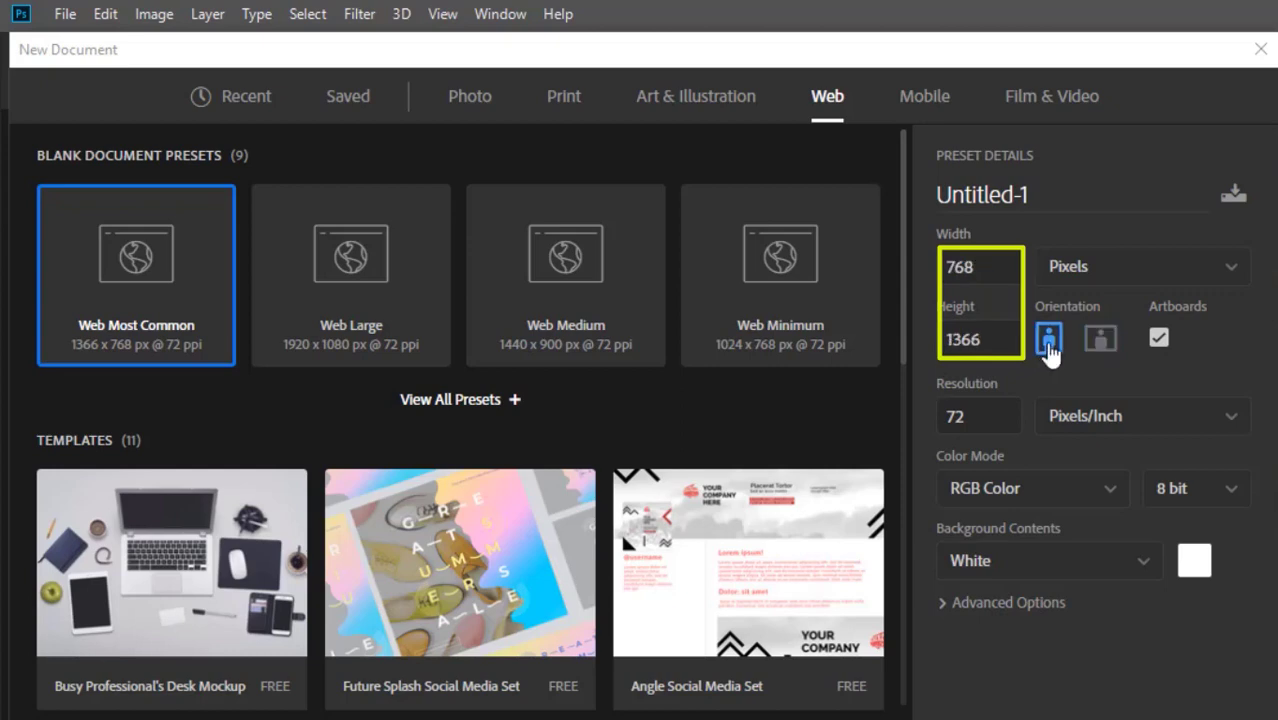
click(1100, 340)
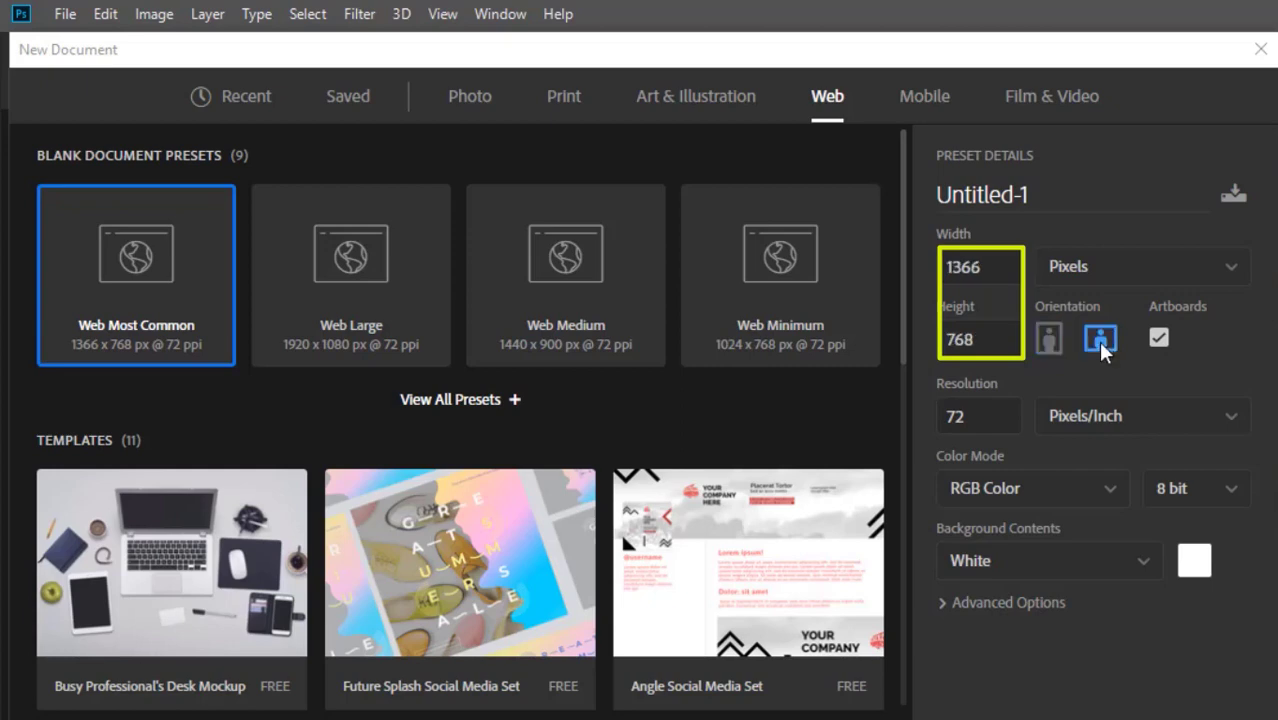
click(1052, 343)
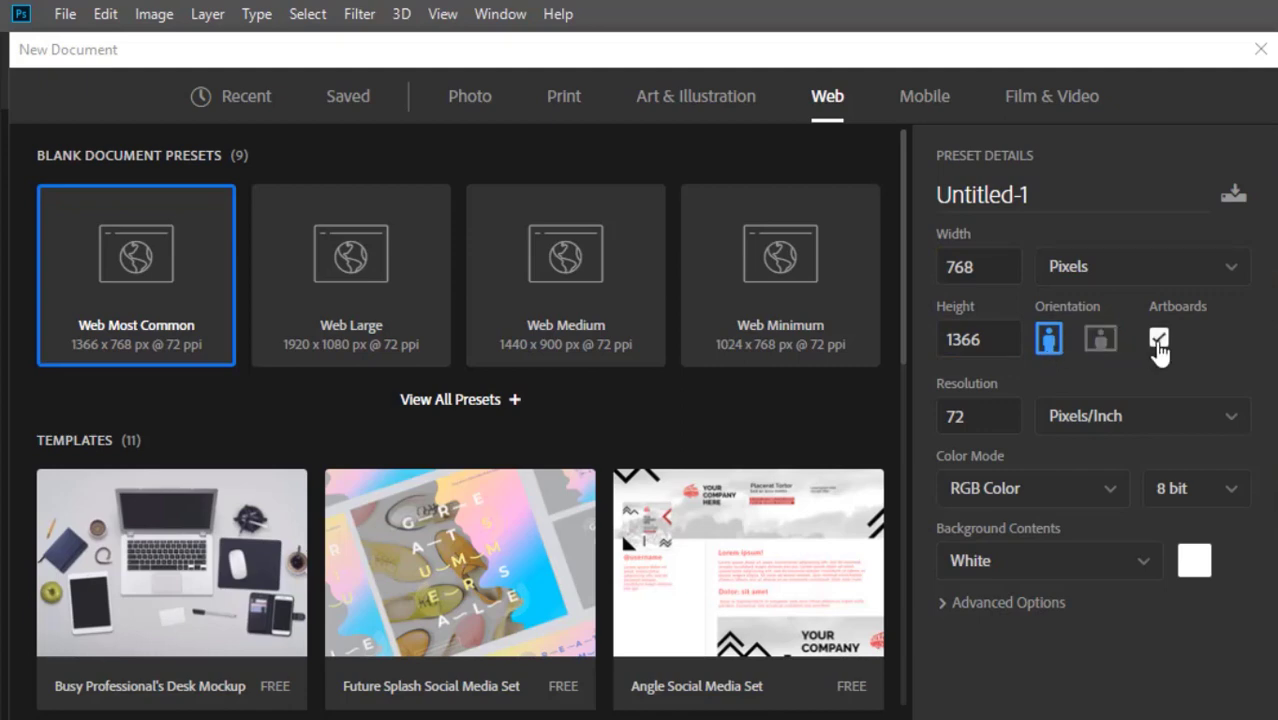
click(1158, 340)
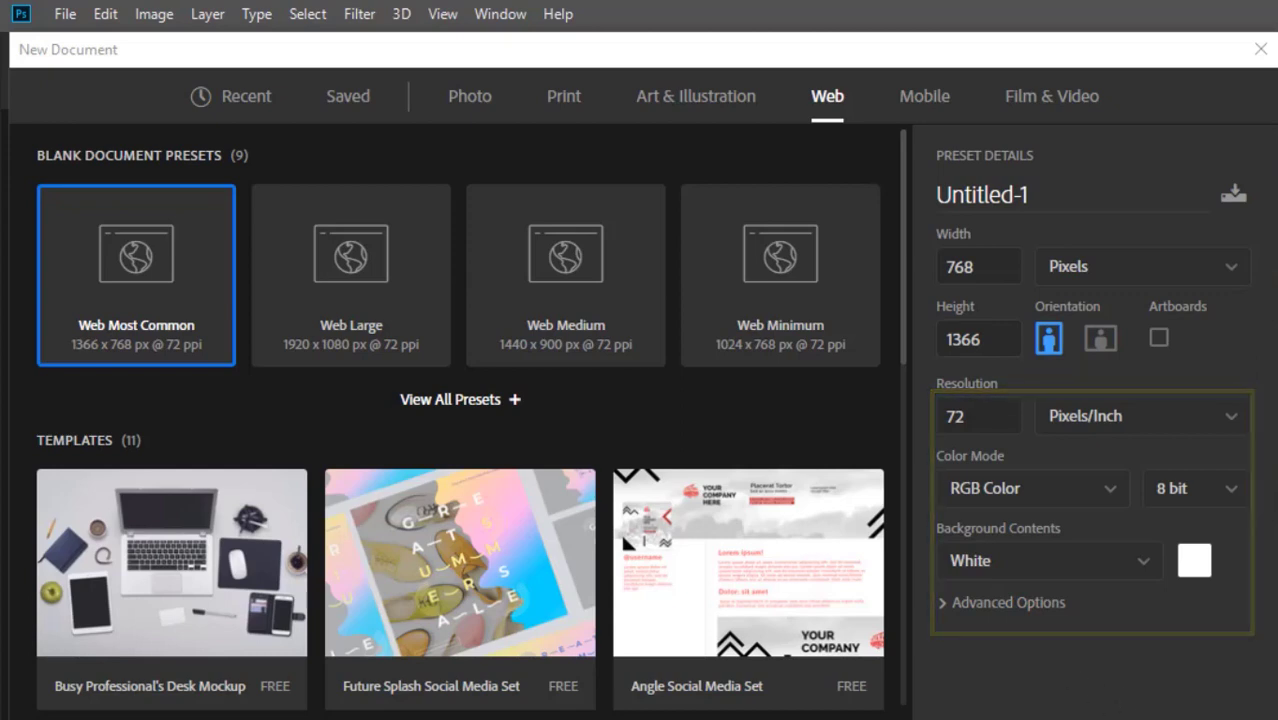
click(1139, 192)
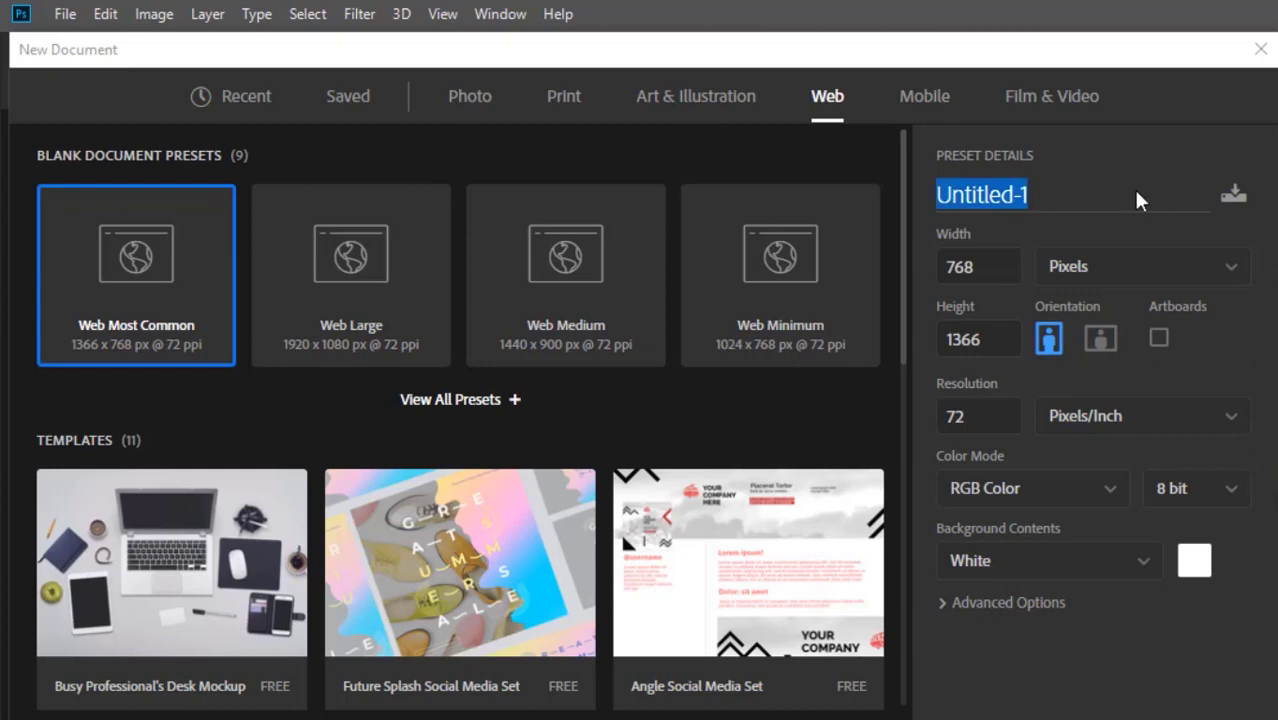
text(project)
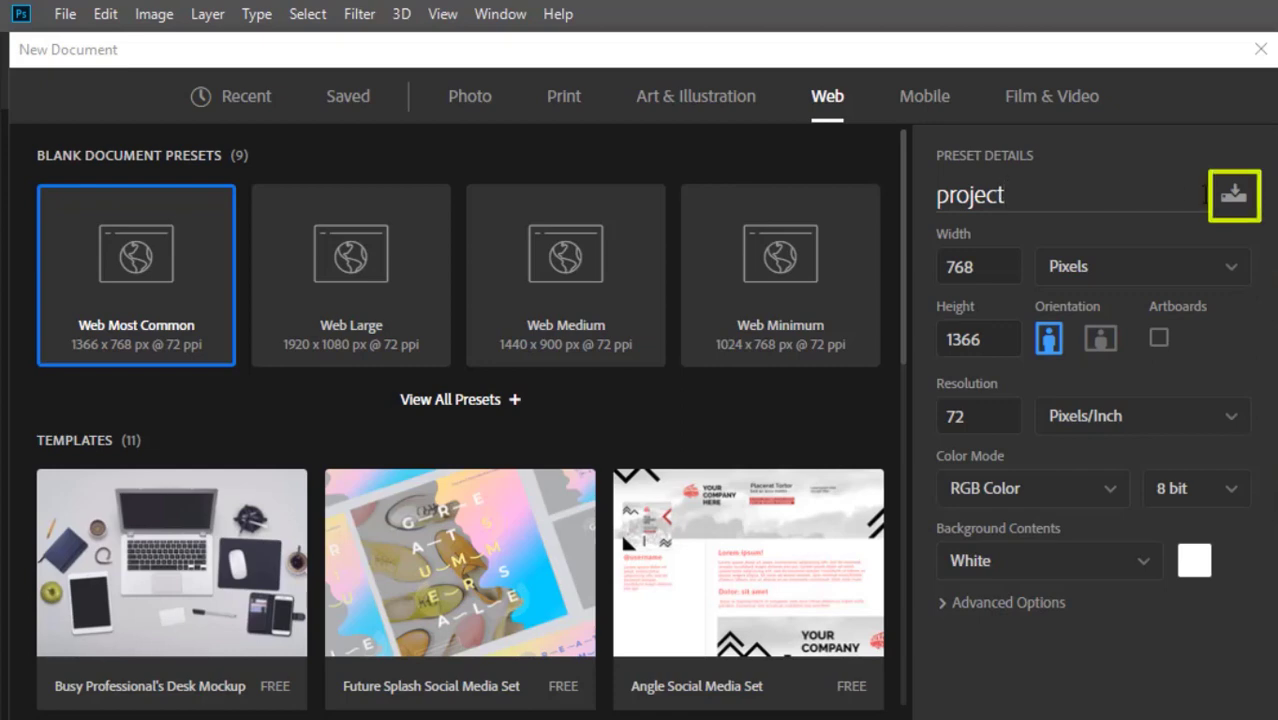
Save the current settings as a document preset under the suggested name and create the document.
click(1232, 195)
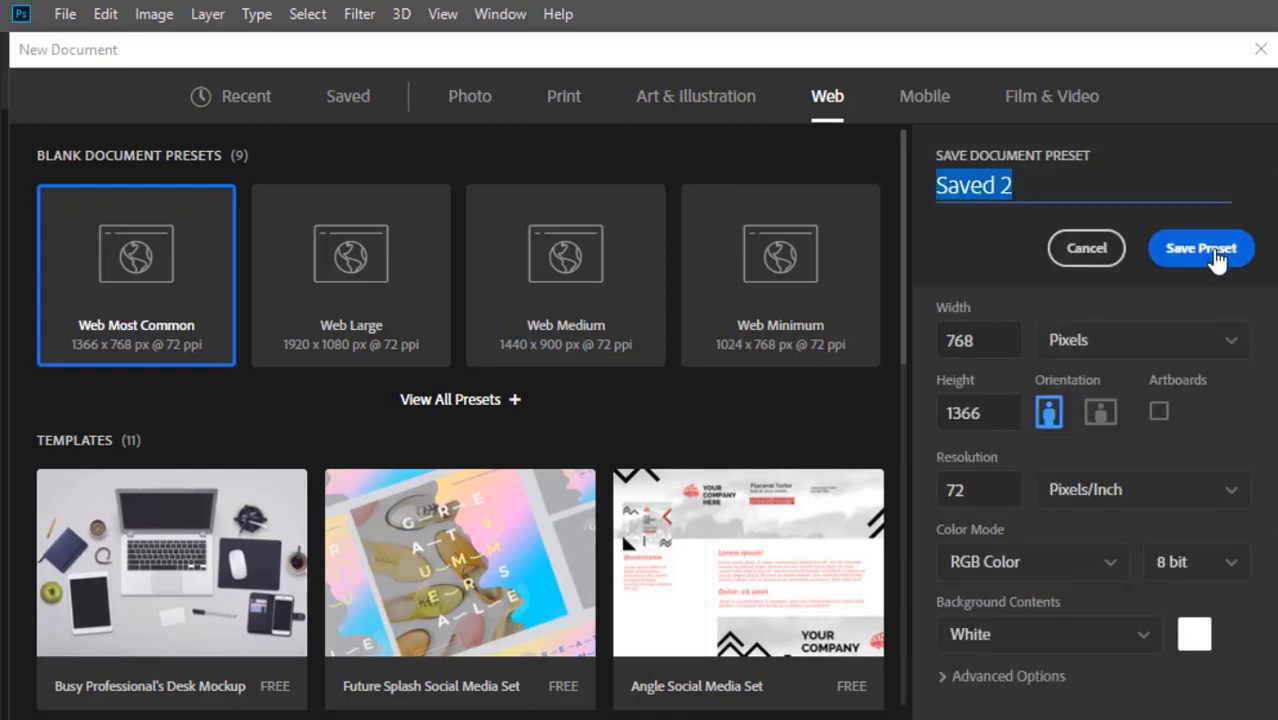
click(1215, 250)
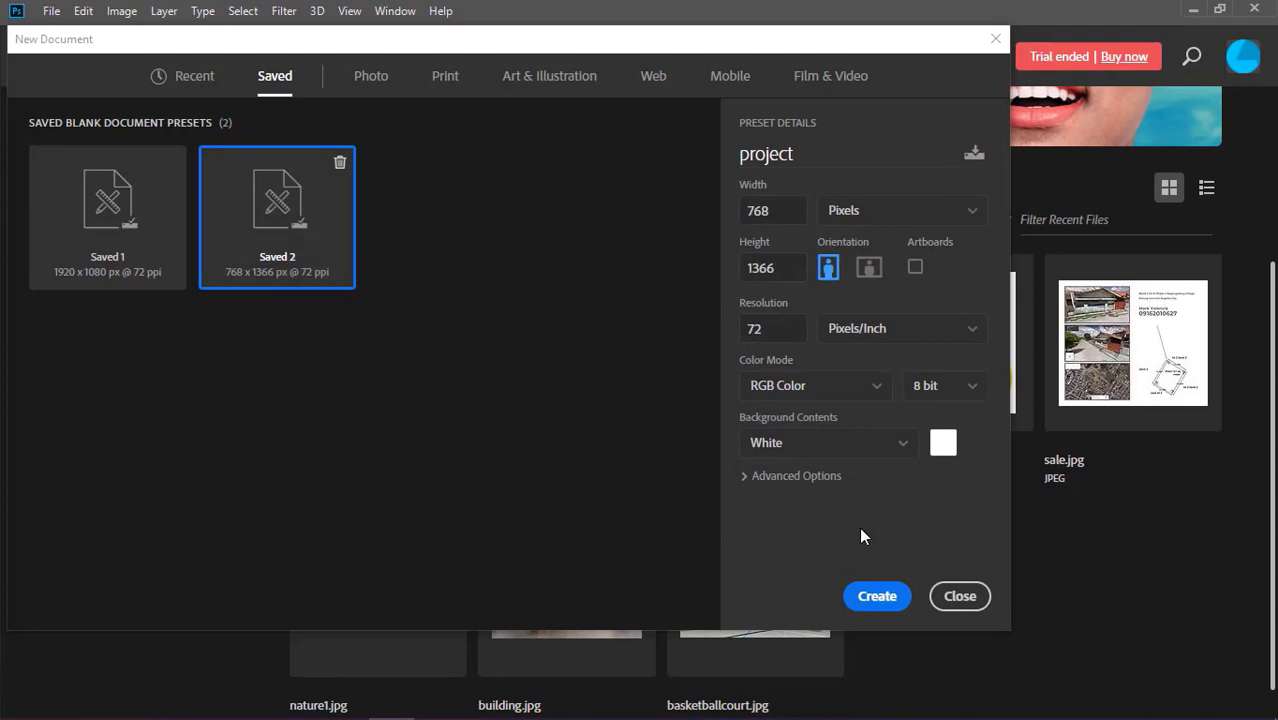
click(888, 600)
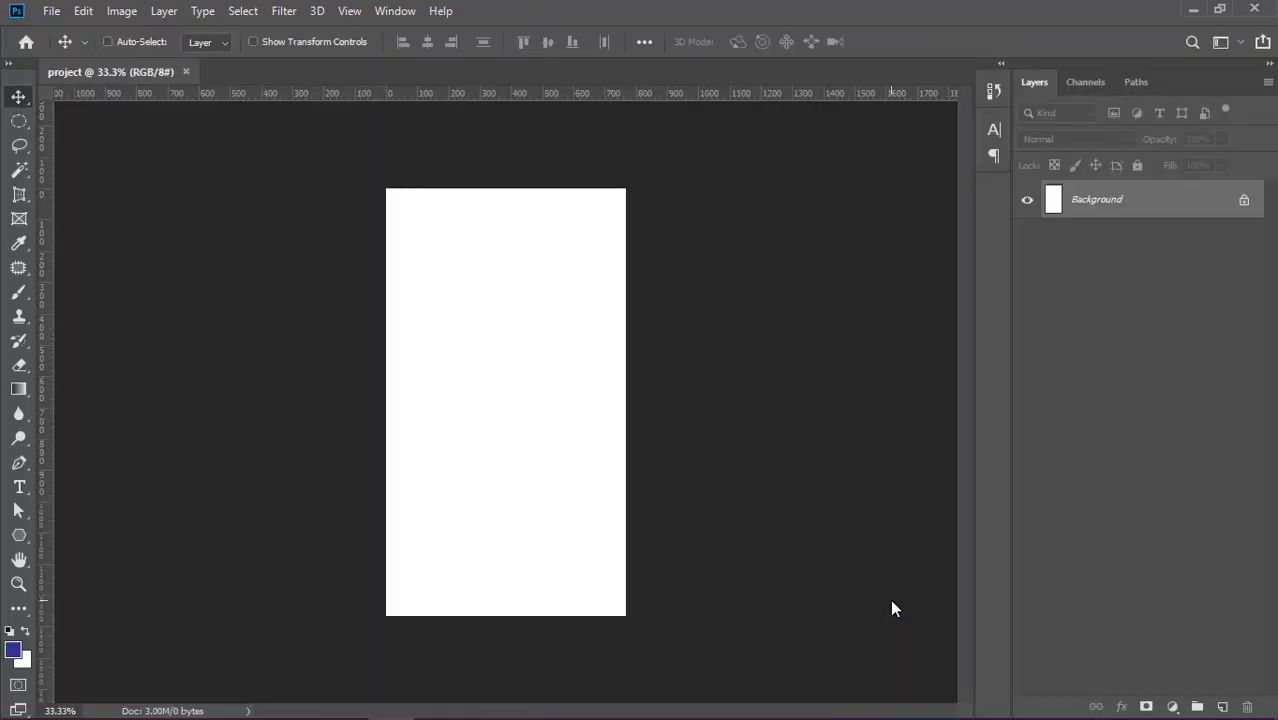